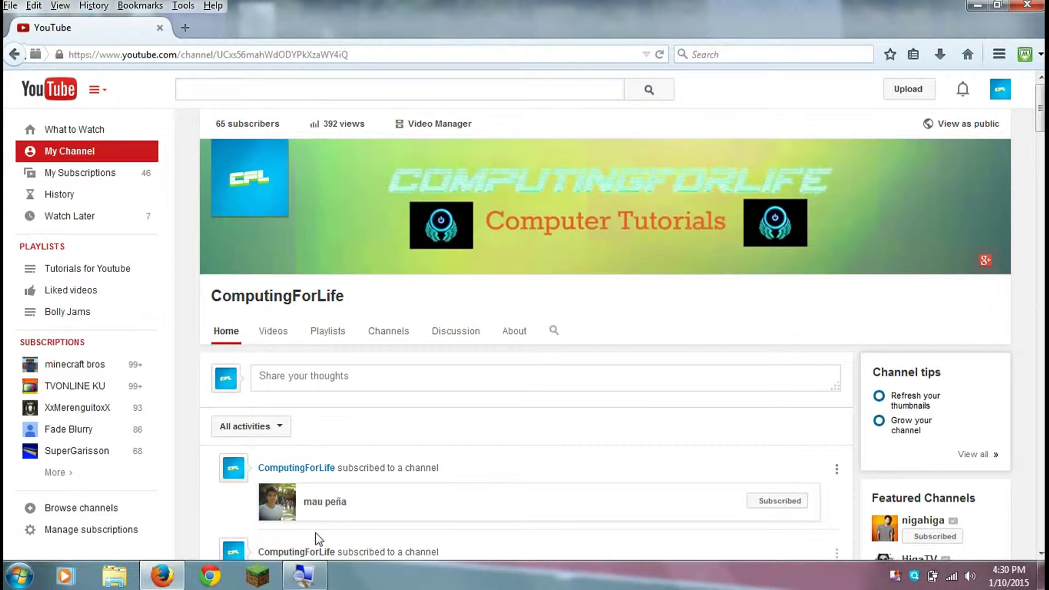
Step: Review Windows Magnifier's options and close them, leaving zoom at 100%
{"action": "left_click", "coordinate": [305, 575]}
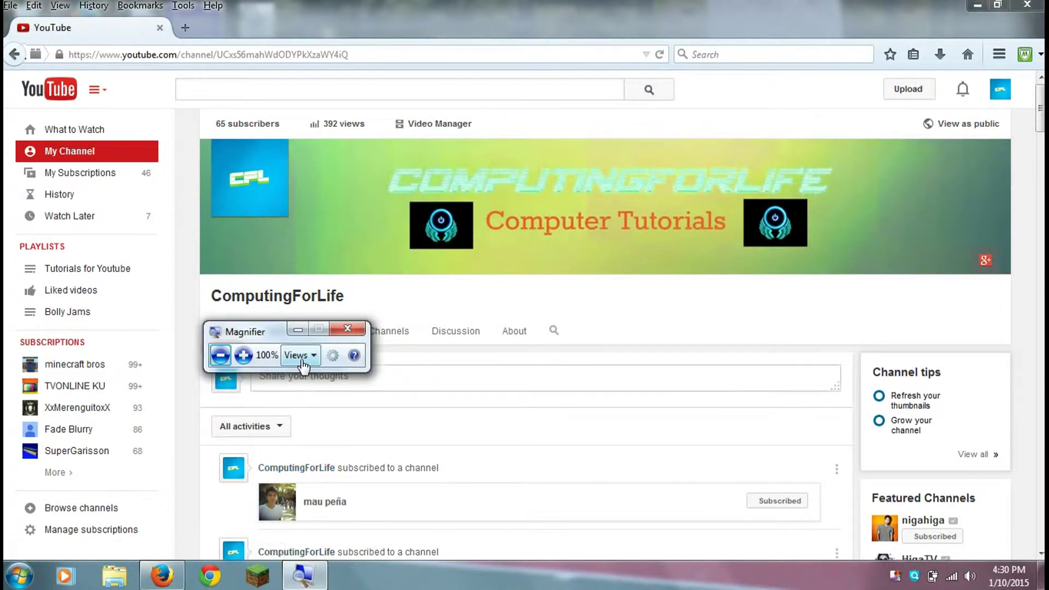
{"action": "left_click", "coordinate": [332, 357]}
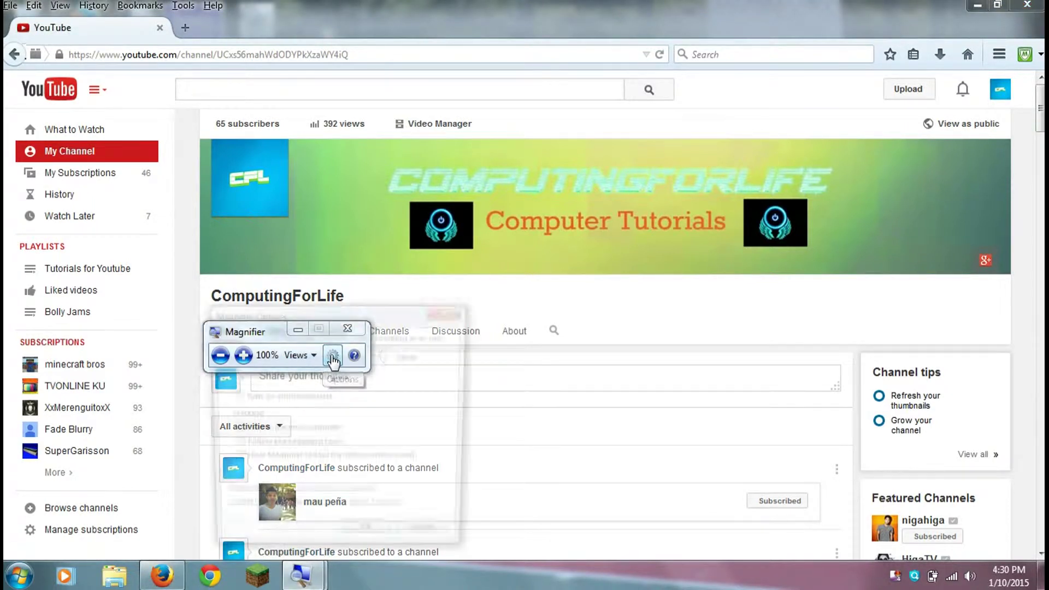
{"action": "left_click", "coordinate": [299, 330]}
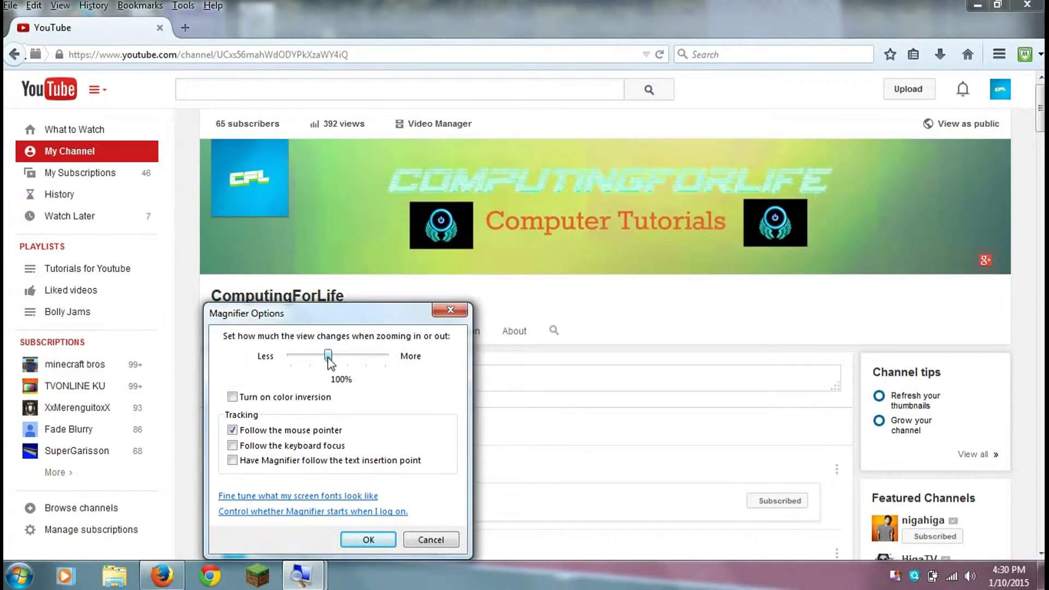
{"action": "left_click", "coordinate": [381, 538]}
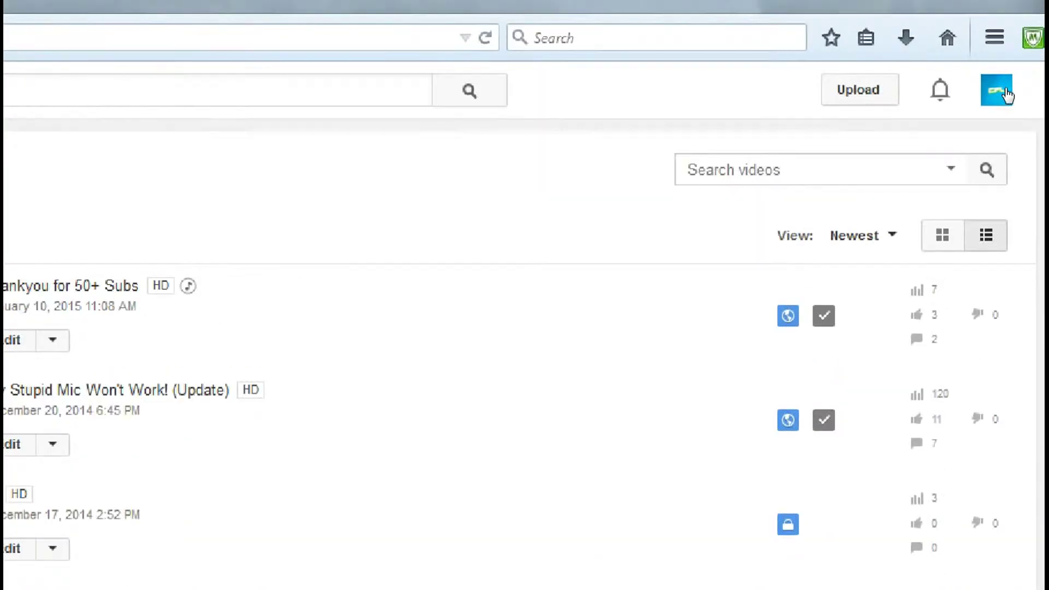
Step: Go to Creator Studio from the account menu and scroll the channel's video list
{"action": "left_click", "coordinate": [1007, 96]}
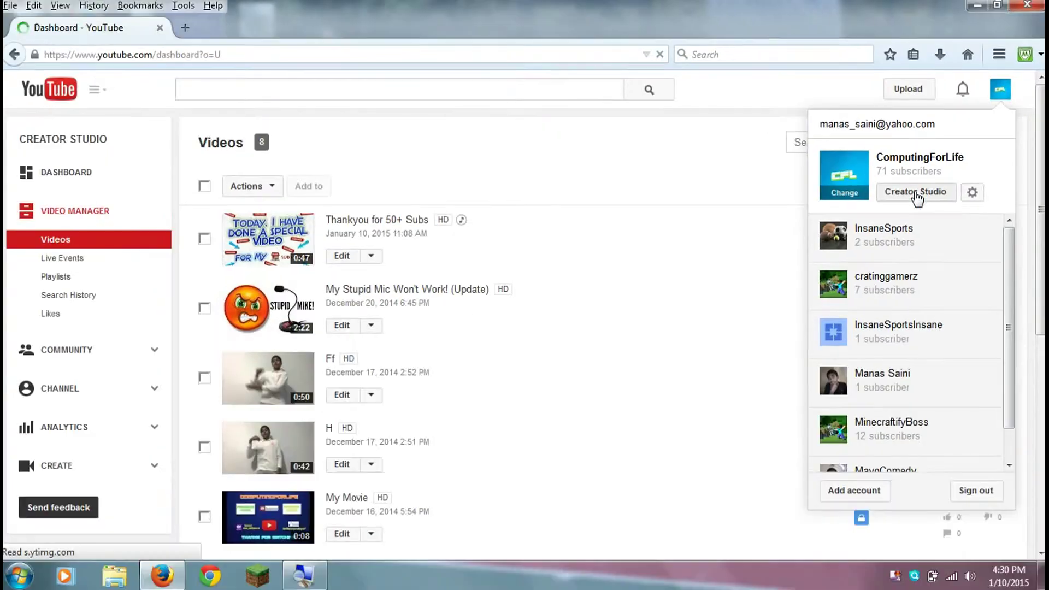
{"action": "left_click", "coordinate": [891, 249]}
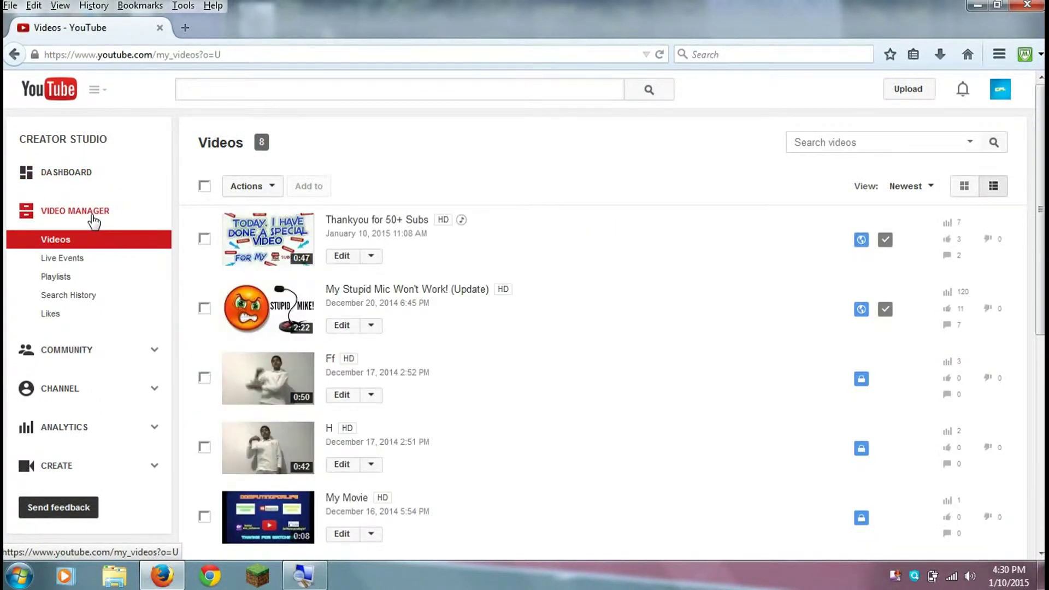
{"action": "scroll", "coordinate": [518, 277], "scroll_direction": "down", "scroll_amount": 2}
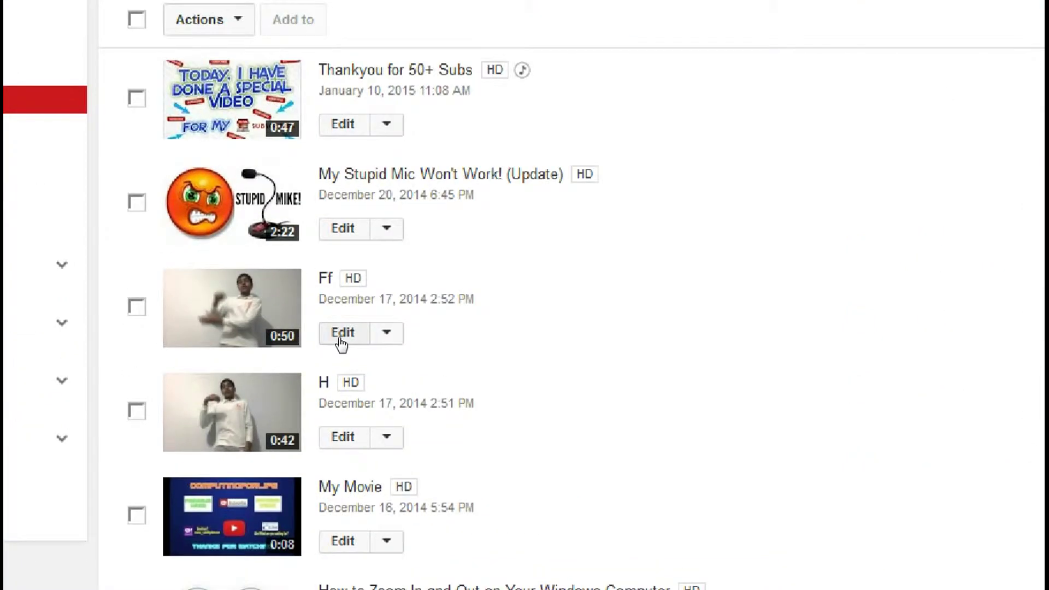
Step: Open the Ff video's edit page and scroll through it
{"action": "left_click", "coordinate": [339, 338]}
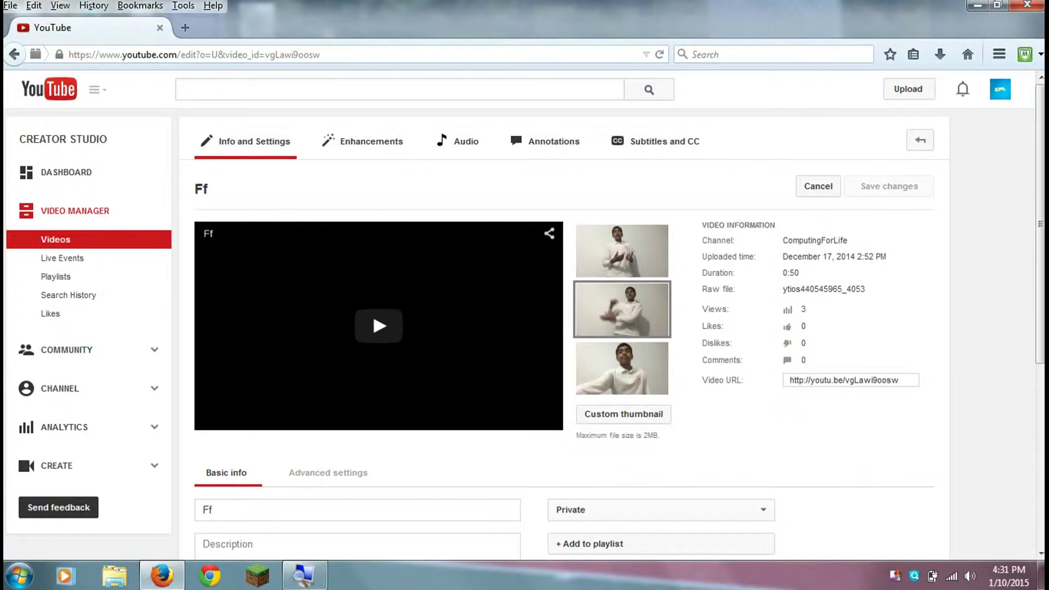
{"action": "scroll", "coordinate": [631, 419], "scroll_direction": "down", "scroll_amount": 2}
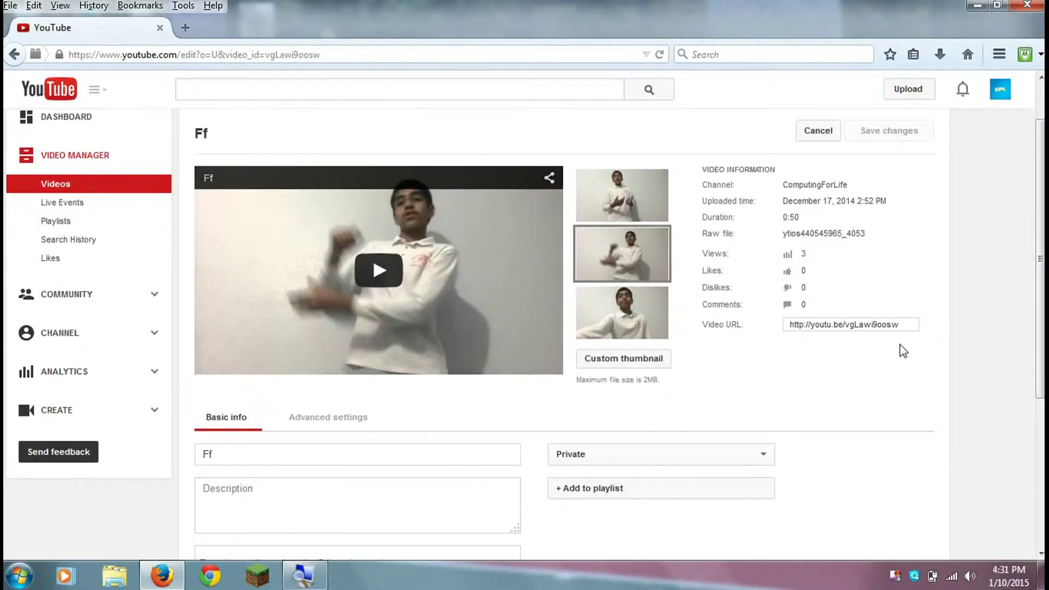
{"action": "scroll", "coordinate": [564, 328], "scroll_direction": "up", "scroll_amount": 2}
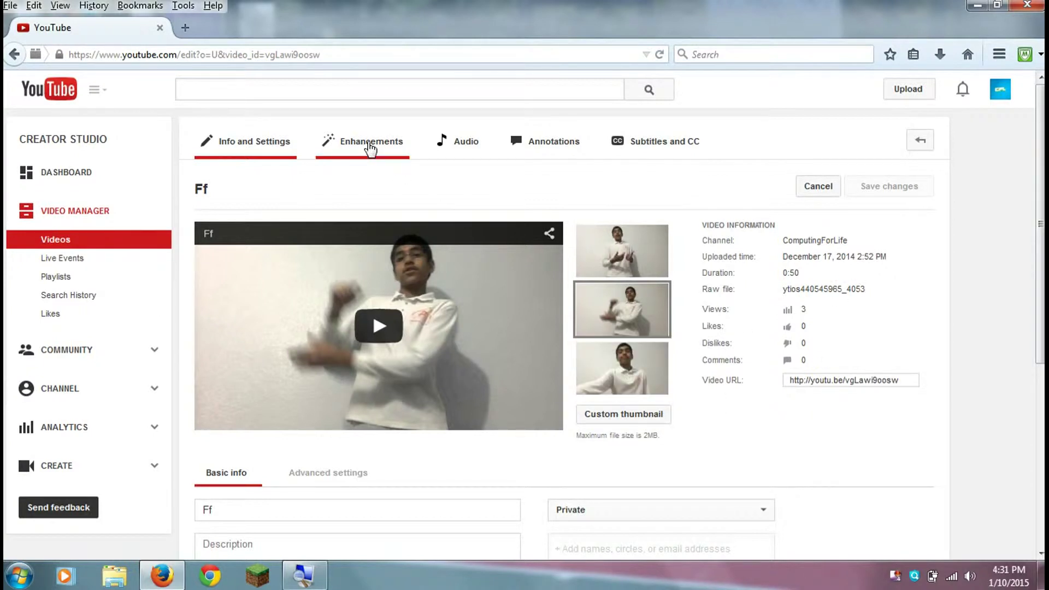
Step: Switch through Enhancements to the Audio tab and play the preview
{"action": "left_click", "coordinate": [370, 146]}
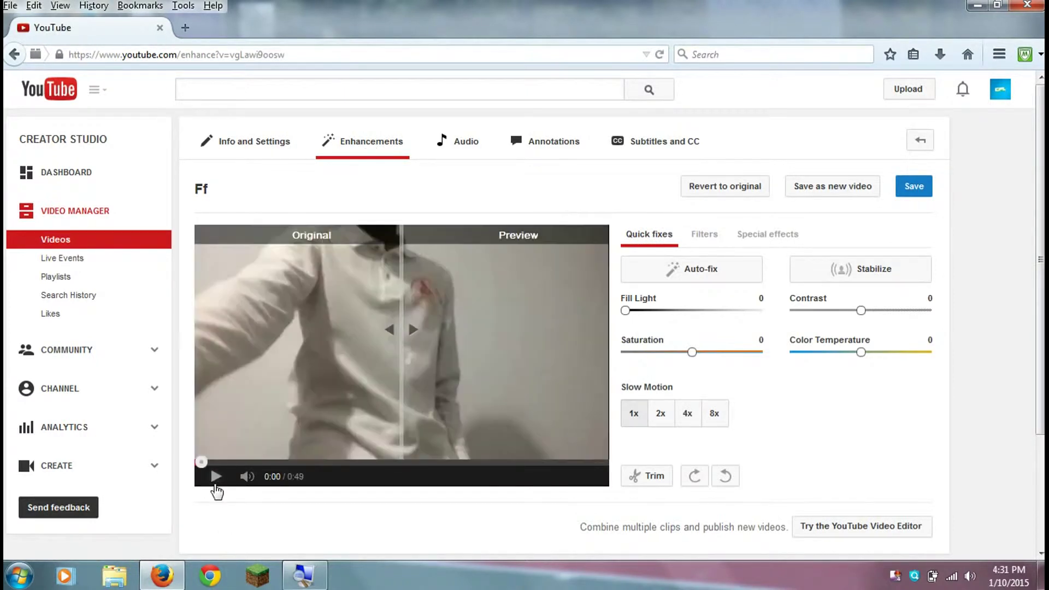
{"action": "left_click", "coordinate": [454, 155]}
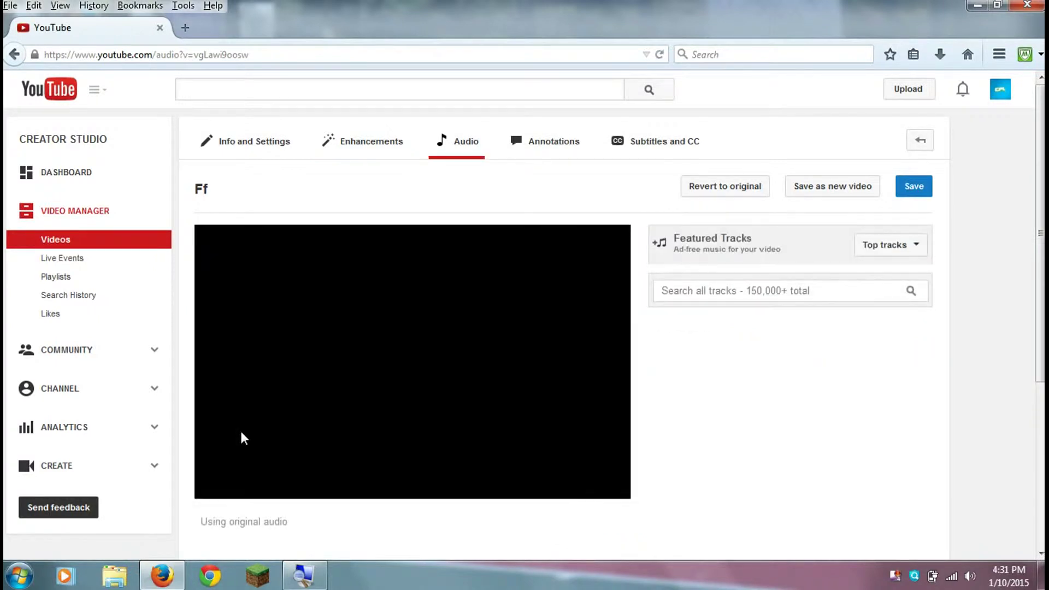
{"action": "left_click", "coordinate": [216, 490]}
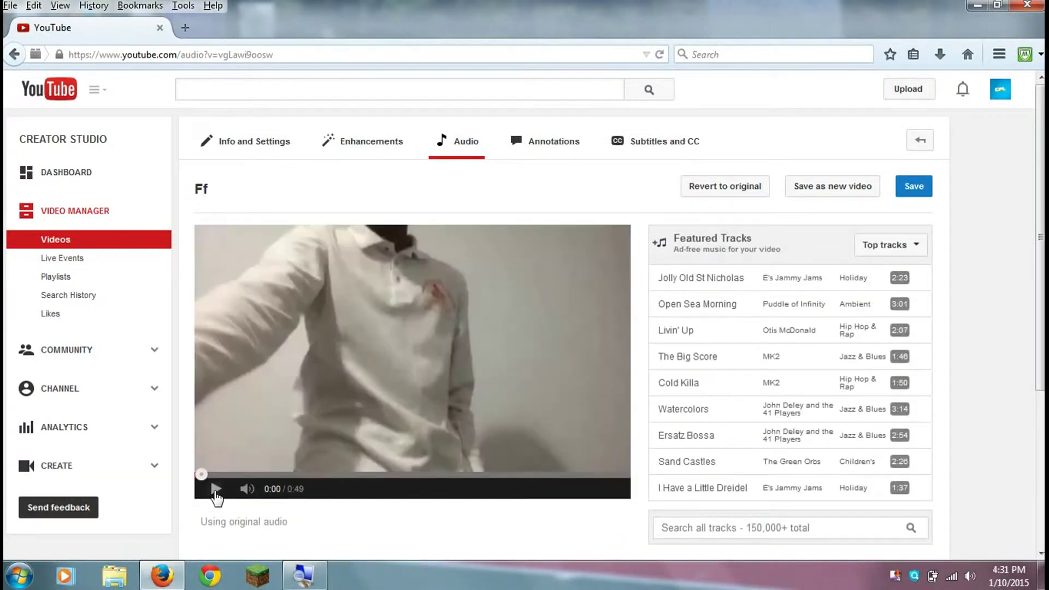
Step: View the Annotations tab, pause the preview, and dismiss the Add annotation list unused
{"action": "left_click", "coordinate": [565, 161]}
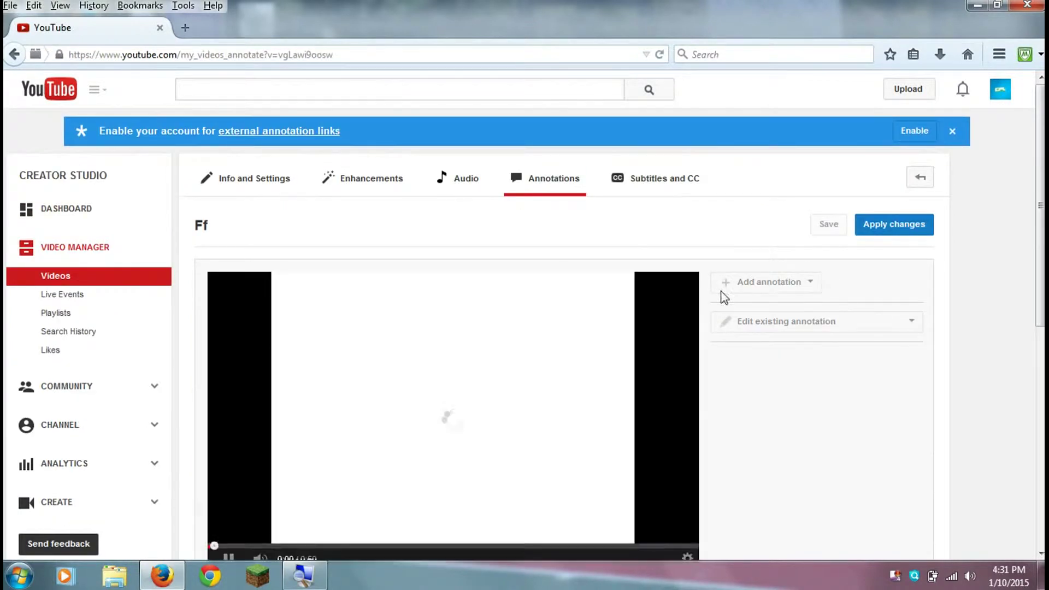
{"action": "scroll", "coordinate": [634, 350], "scroll_direction": "down", "scroll_amount": 2}
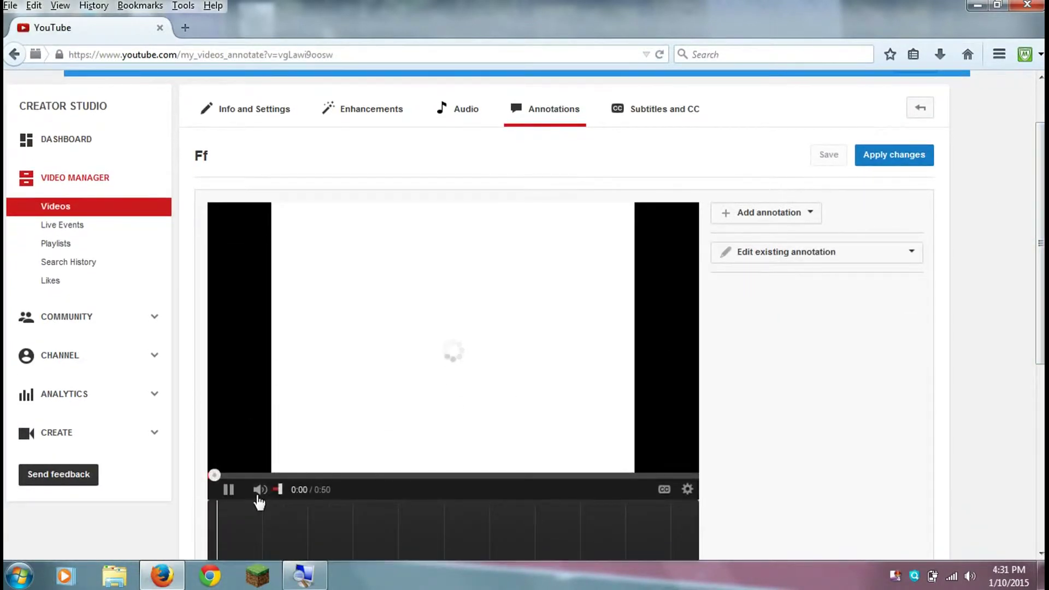
{"action": "left_click", "coordinate": [229, 489]}
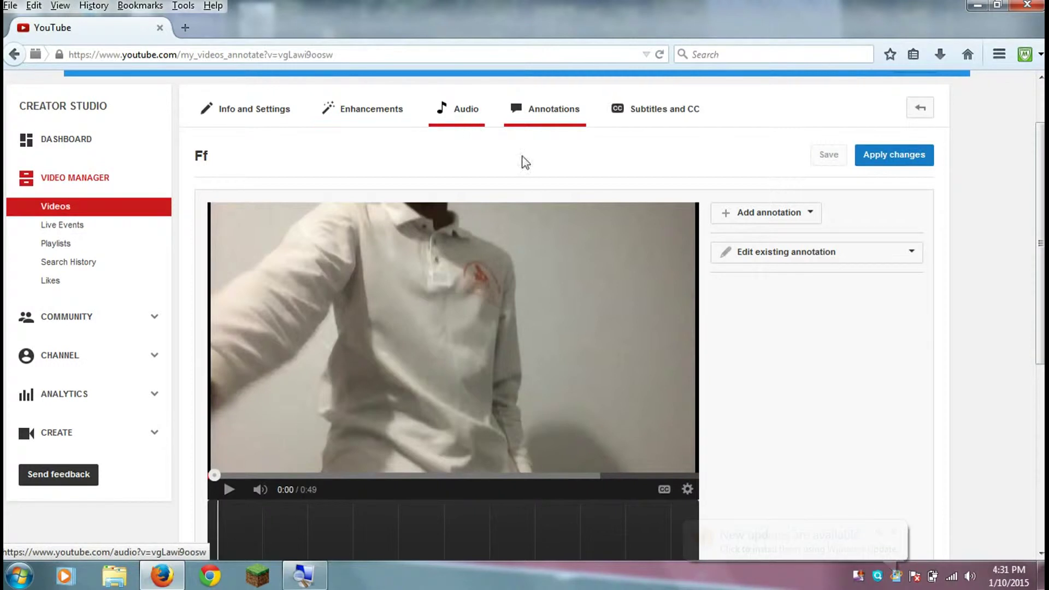
{"action": "left_click", "coordinate": [811, 218]}
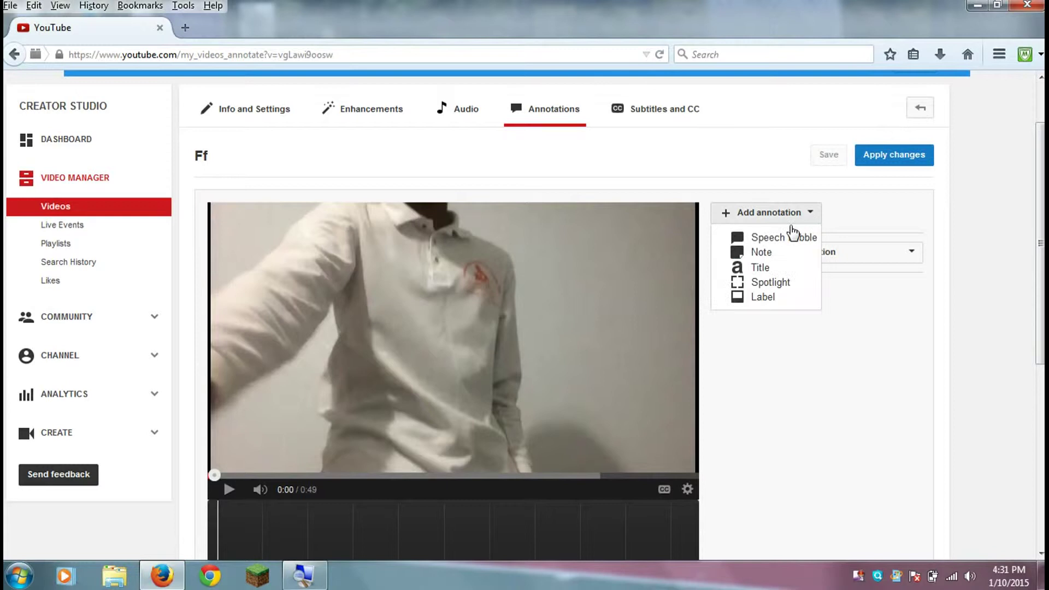
{"action": "left_click", "coordinate": [871, 359]}
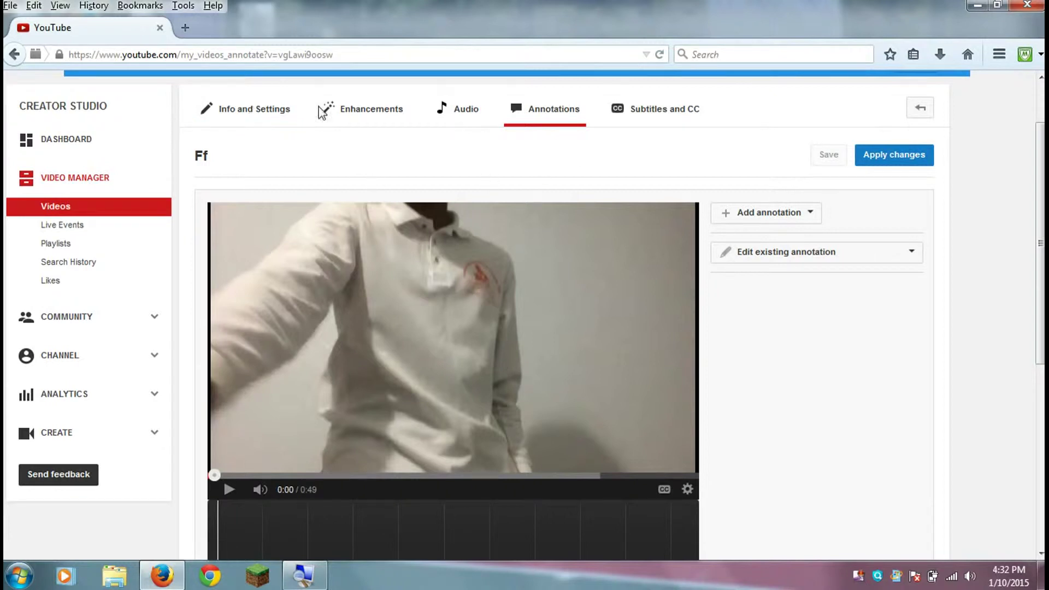
{"action": "scroll", "coordinate": [892, 171], "scroll_direction": "up", "scroll_amount": 2}
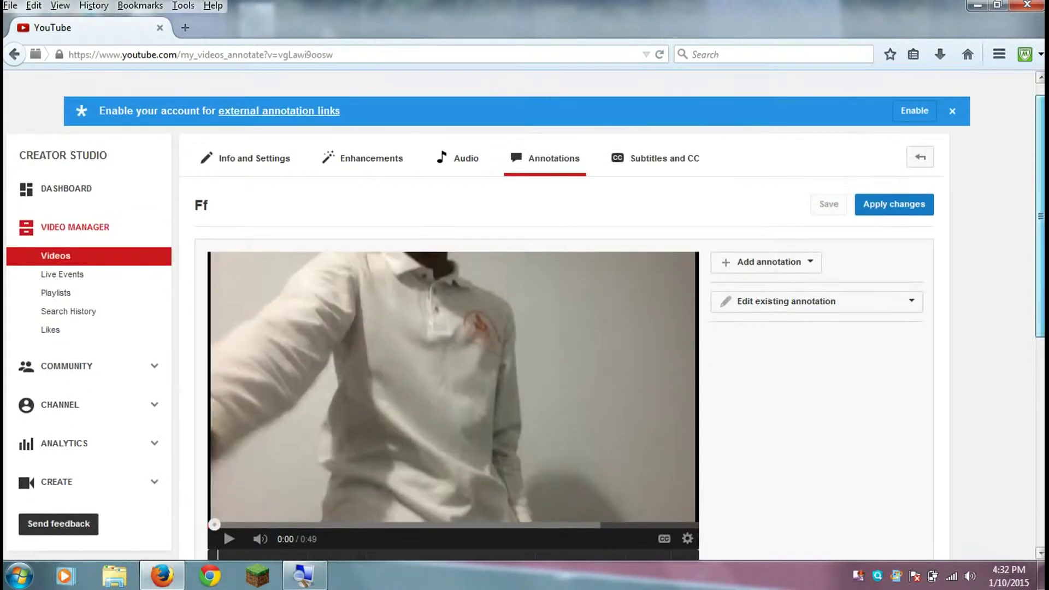
Step: Return to Enhancements, pause the preview, and launch the YouTube Video Editor
{"action": "left_click", "coordinate": [352, 191]}
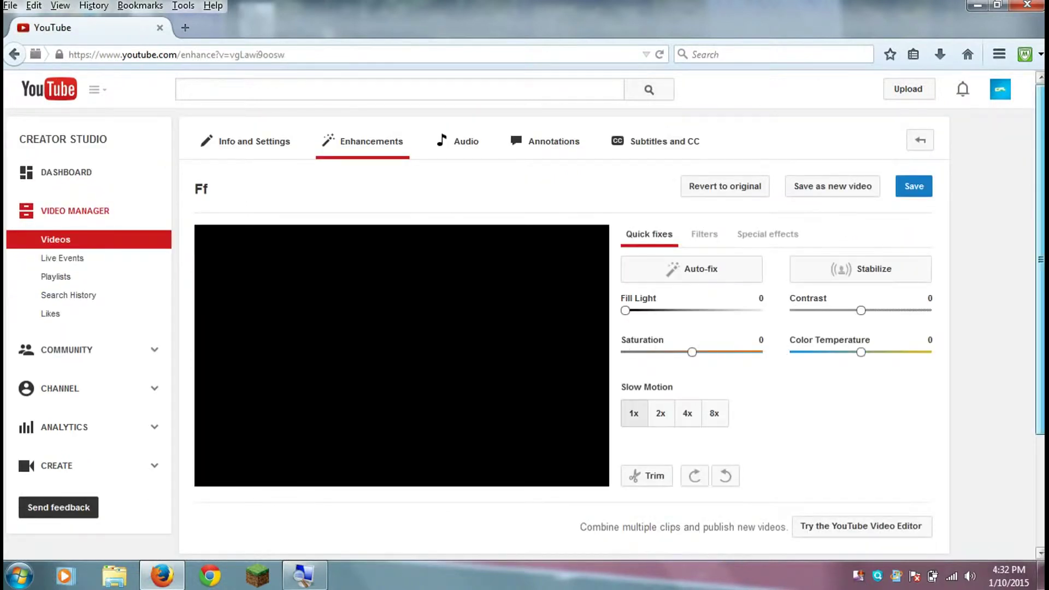
{"action": "scroll", "coordinate": [874, 520], "scroll_direction": "down", "scroll_amount": 2}
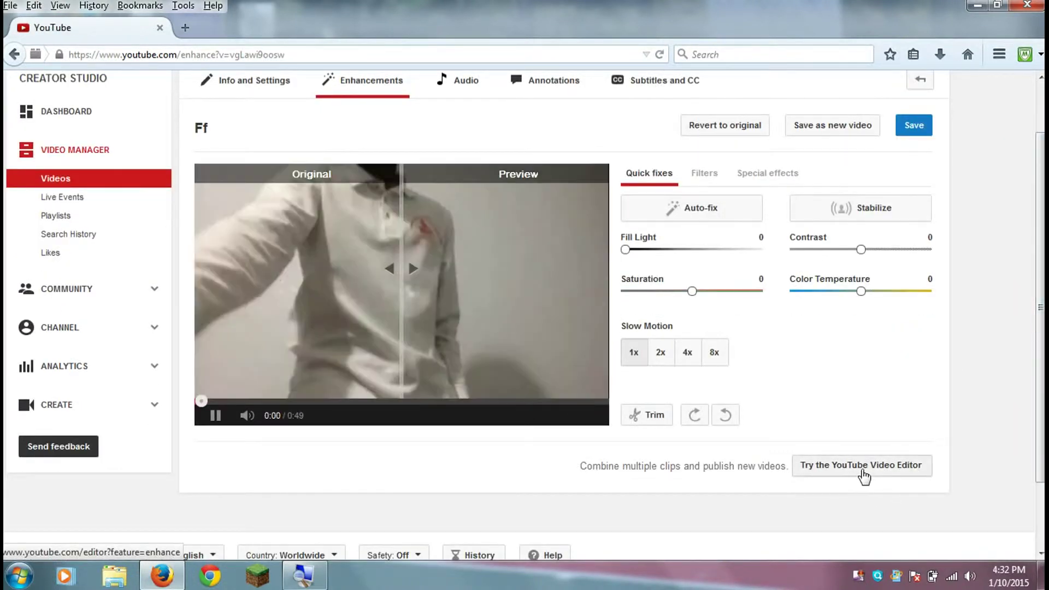
{"action": "left_click", "coordinate": [224, 416]}
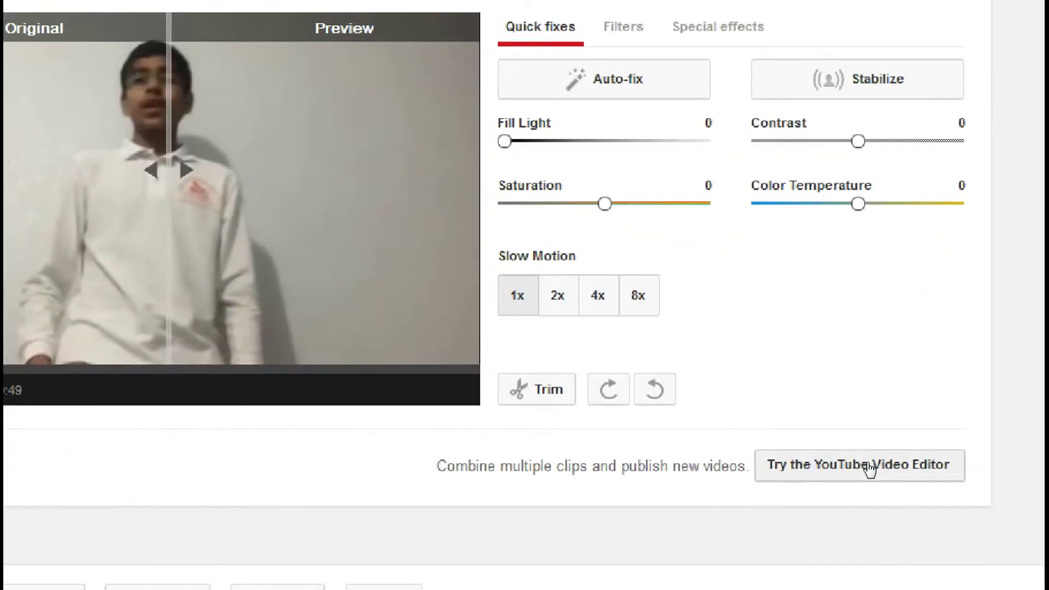
{"action": "left_click", "coordinate": [869, 465]}
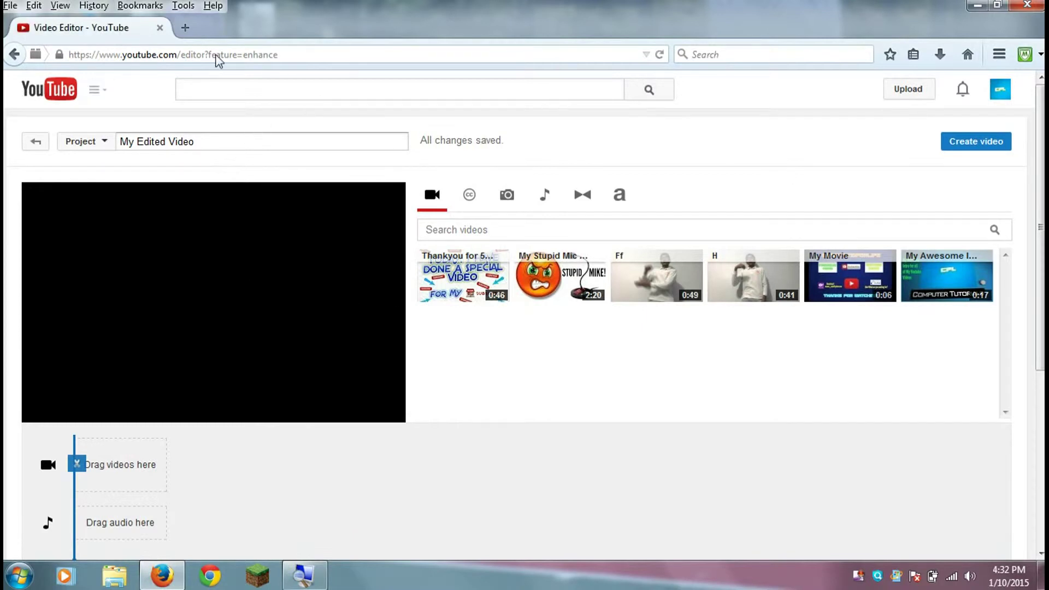
Step: Go to the ComputingForLife channel home via the guide menu's My Channel
{"action": "left_click", "coordinate": [97, 92]}
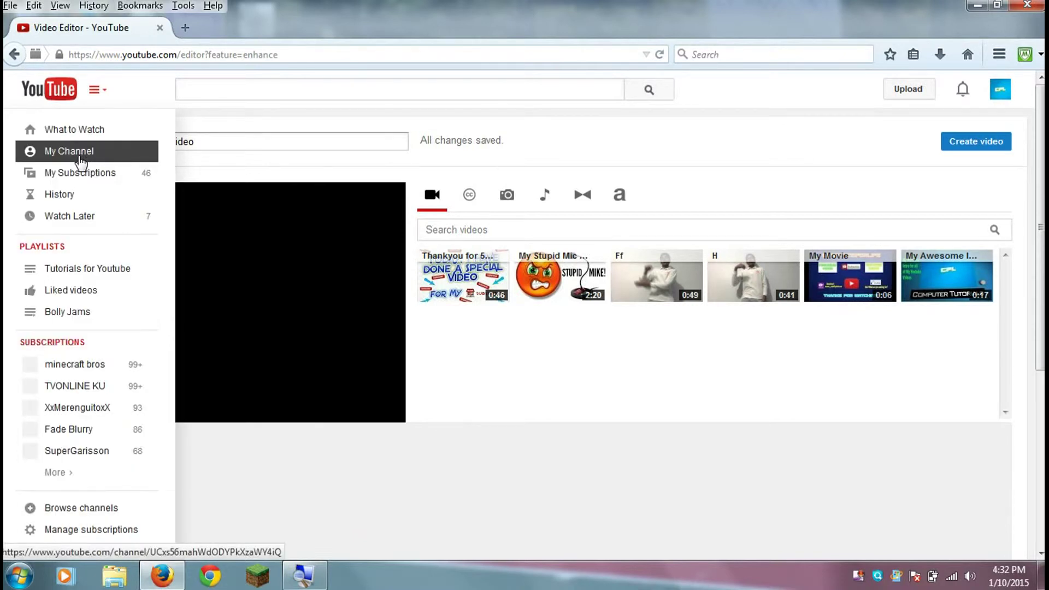
{"action": "left_click", "coordinate": [81, 159]}
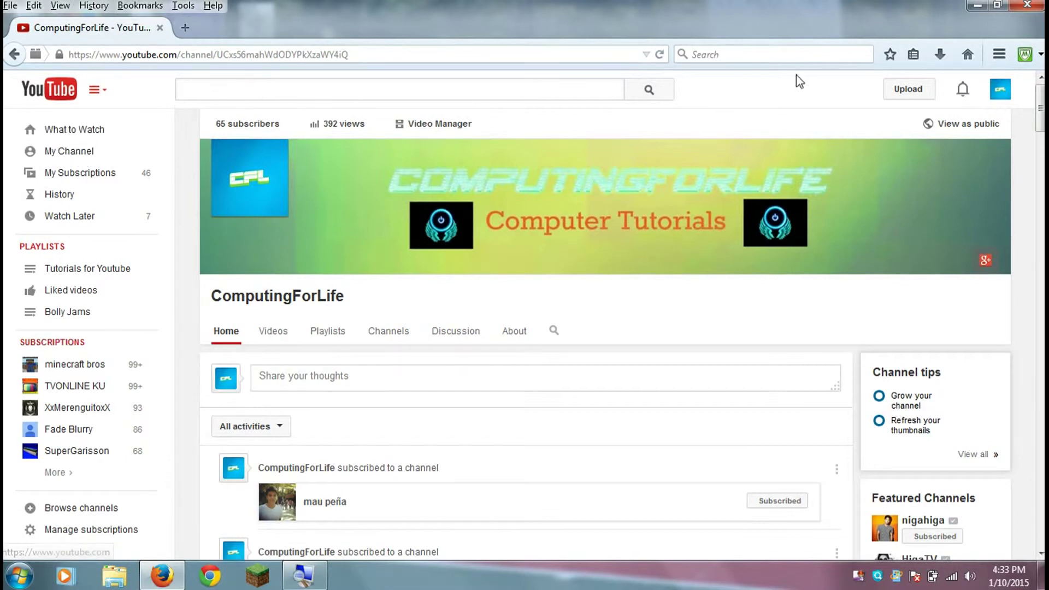
{"action": "scroll", "coordinate": [200, 283], "scroll_direction": "down", "scroll_amount": 2}
{"action": "scroll", "coordinate": [200, 283], "scroll_direction": "up", "scroll_amount": 2}
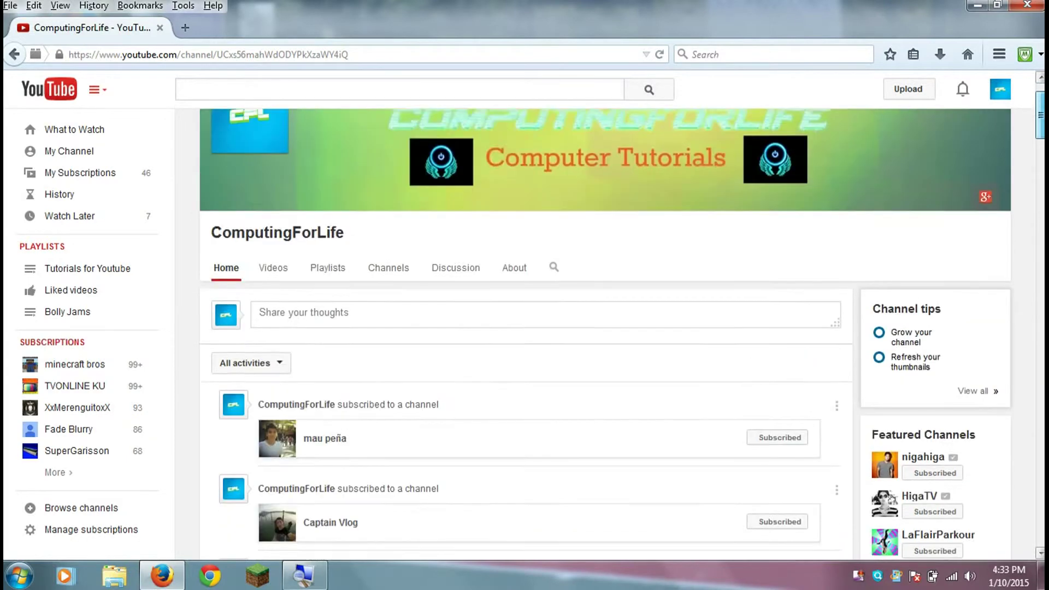